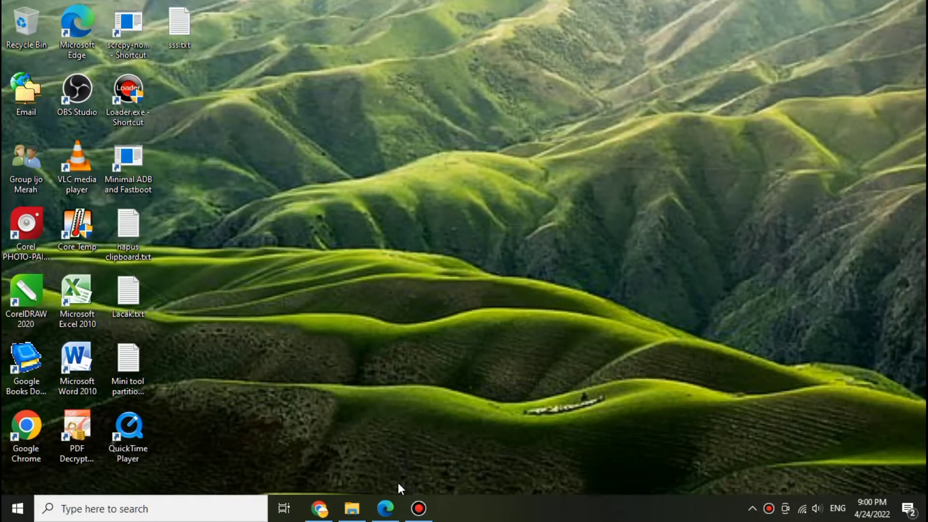
Step: Restore the 05.2 bab 2.pdf window in Edge and scroll through its first two pages
left_click(387, 508)
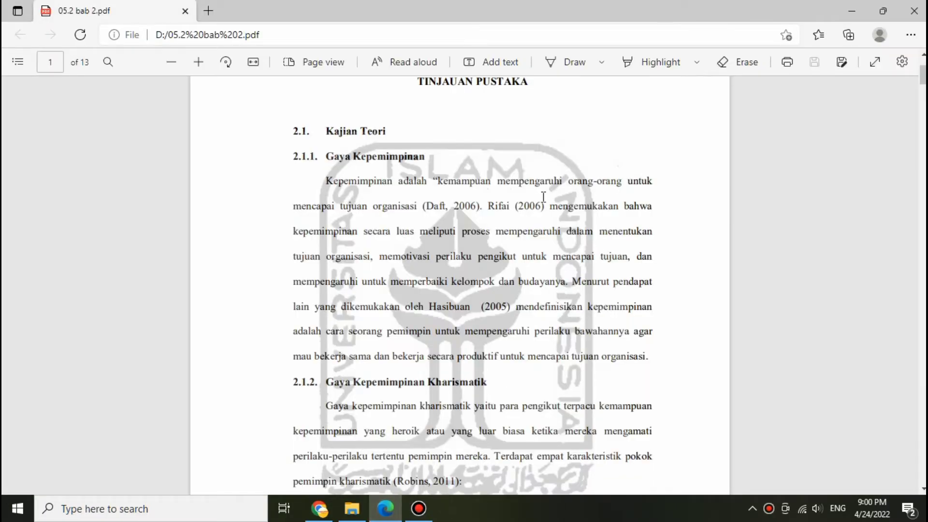
scroll(516, 167, "down", 3)
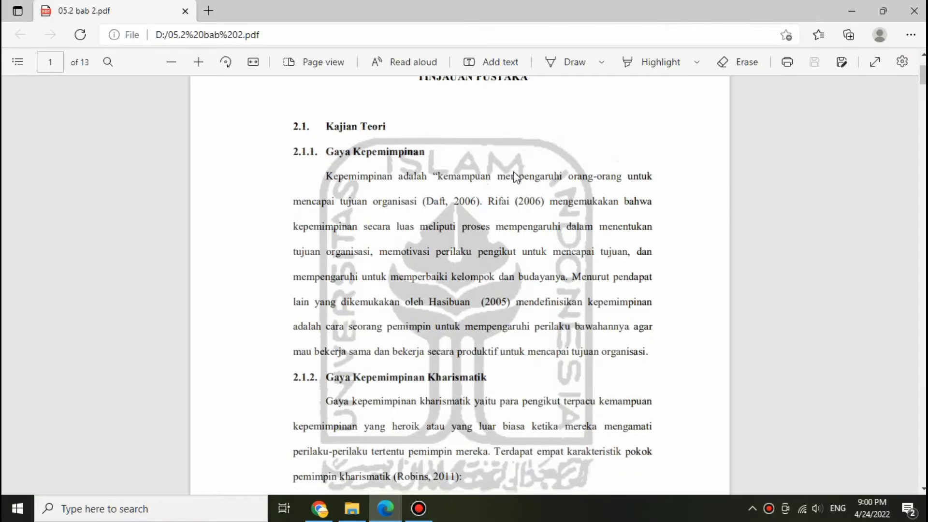
scroll(516, 174, "down", 3)
scroll(516, 184, "down", 2)
scroll(516, 188, "down", 4)
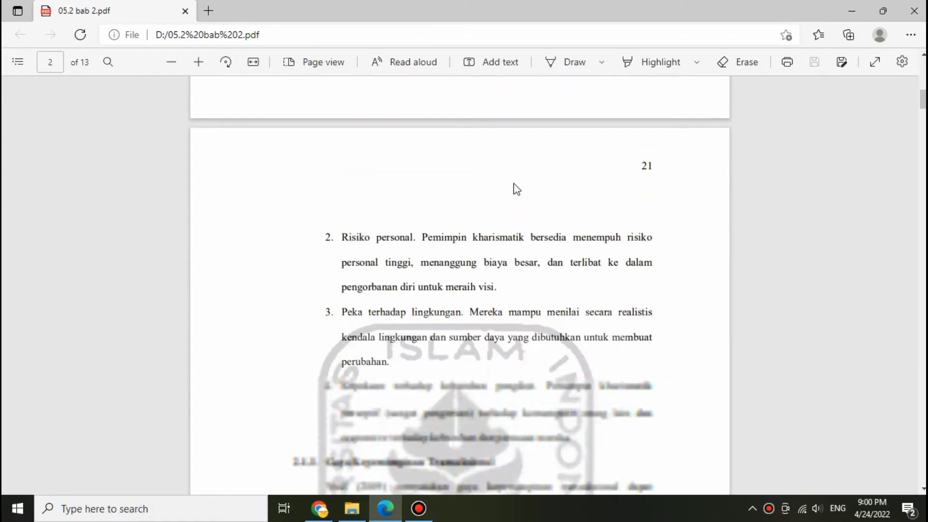
scroll(516, 189, "down", 3)
scroll(527, 203, "down", 5)
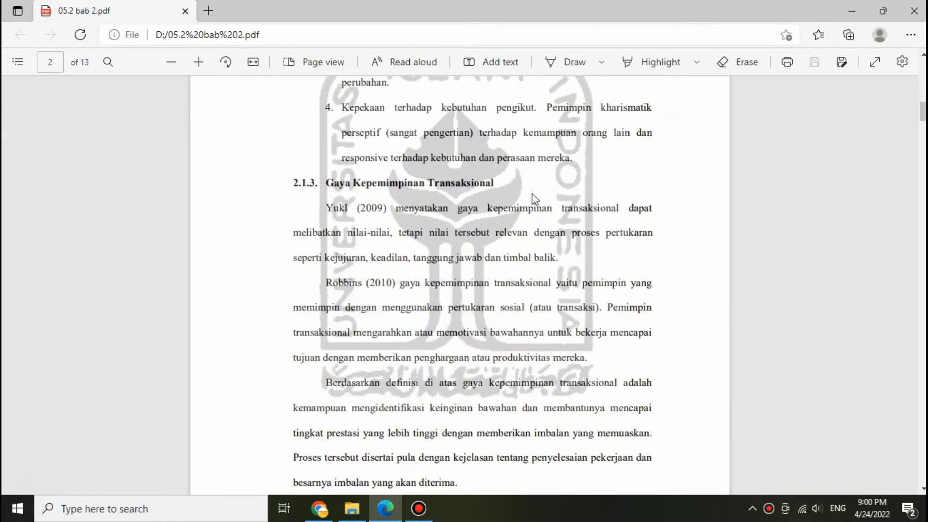
scroll(537, 232, "up", 3)
scroll(529, 245, "up", 4)
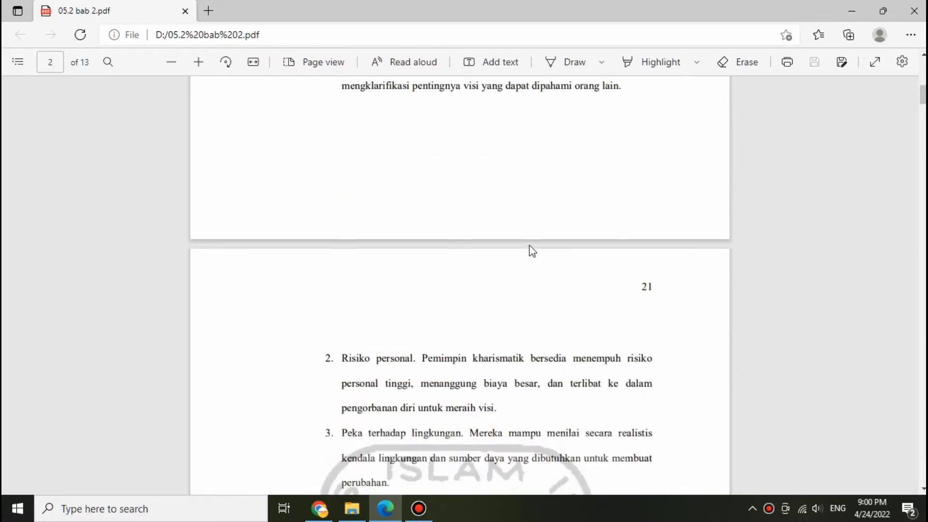
scroll(528, 247, "up", 6)
scroll(526, 250, "up", 1)
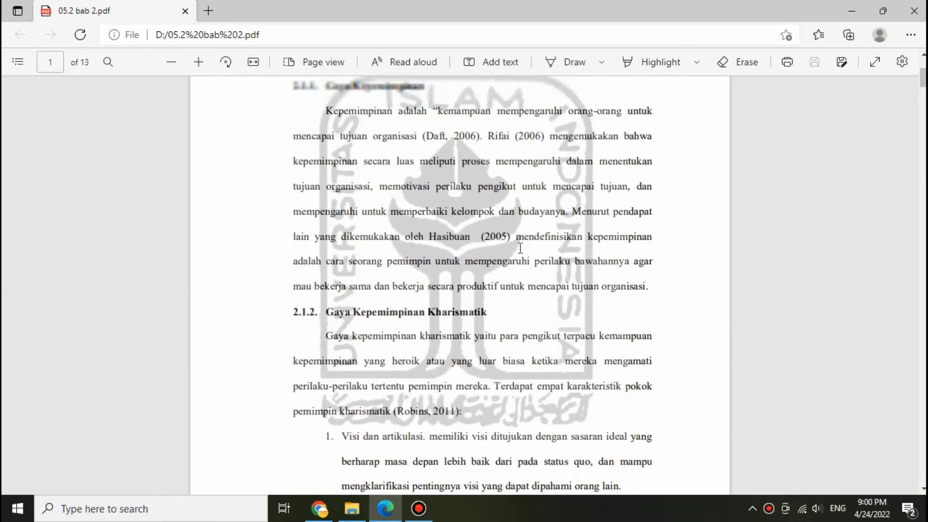
Step: Highlight part of the leadership definition paragraph, then clear the selection
left_click_drag(405, 141, 492, 263)
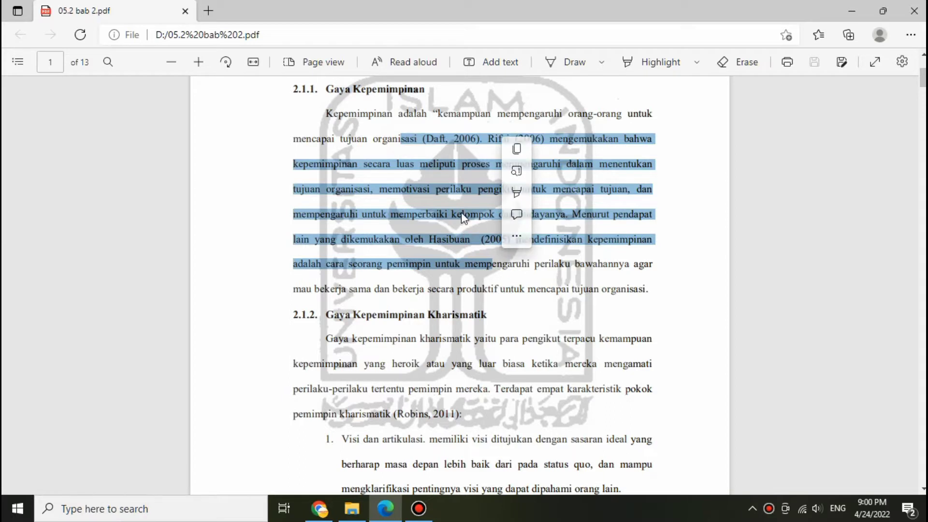
left_click(706, 214)
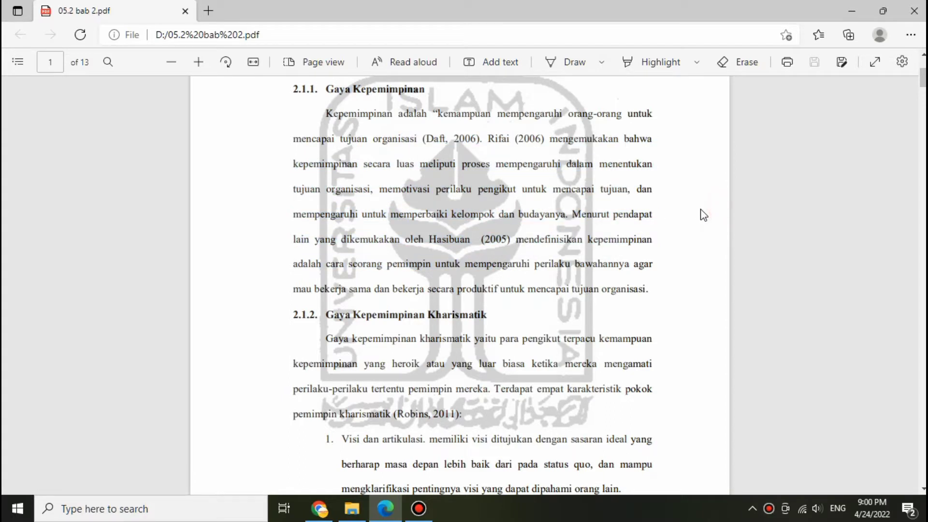
scroll(702, 213, "up", 2)
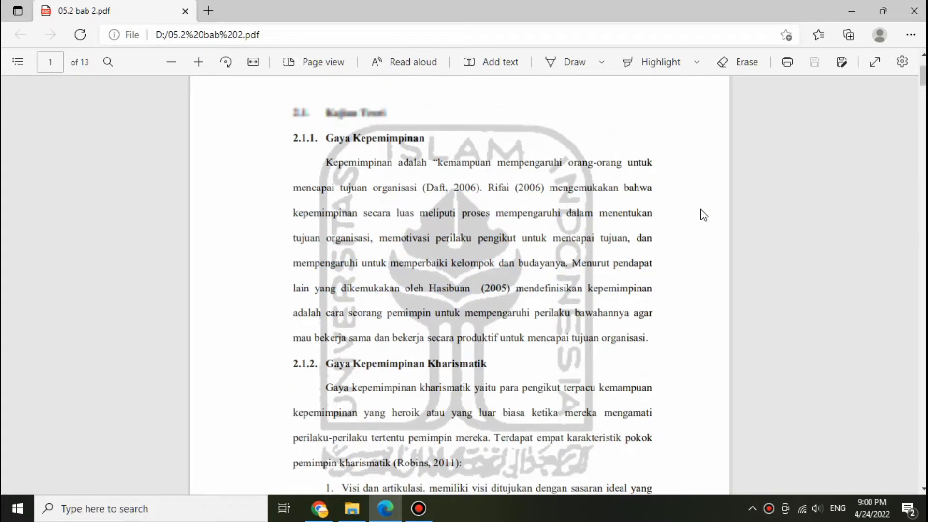
scroll(705, 222, "down", 2)
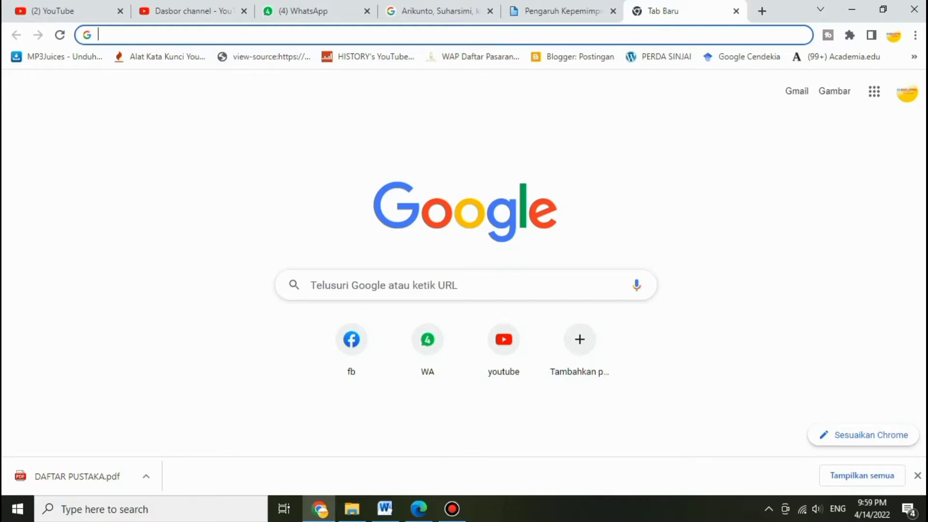
Step: Search Google for 'pdf to word' from a new Chrome tab
type("pdf")
key("BackSpace")
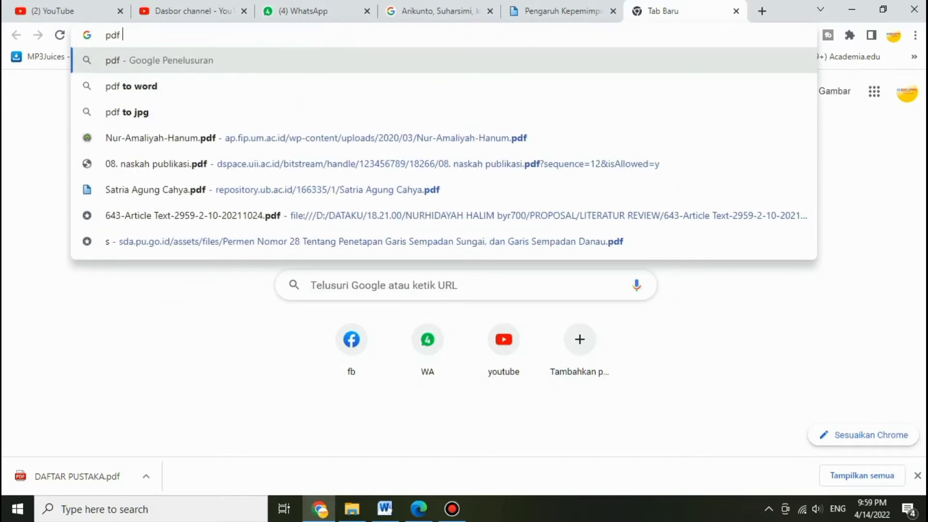
type("to wo")
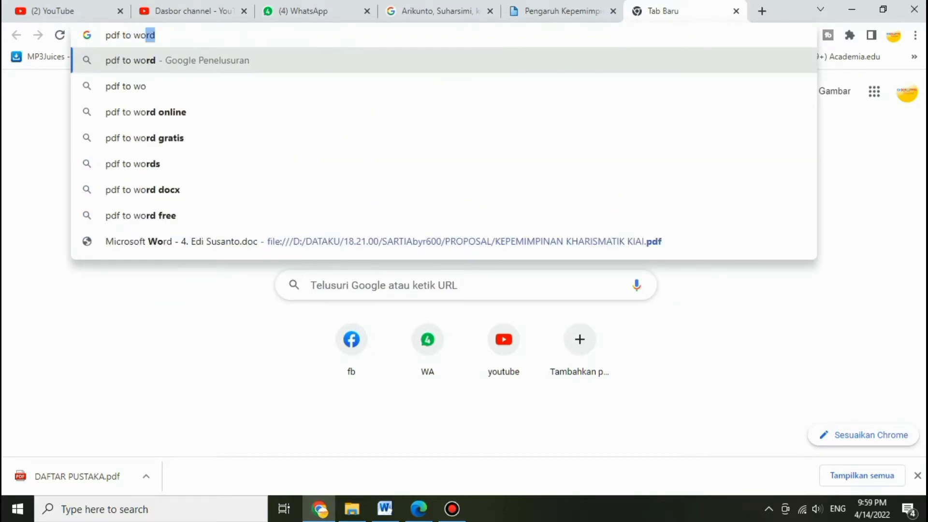
type("rd")
key("Return")
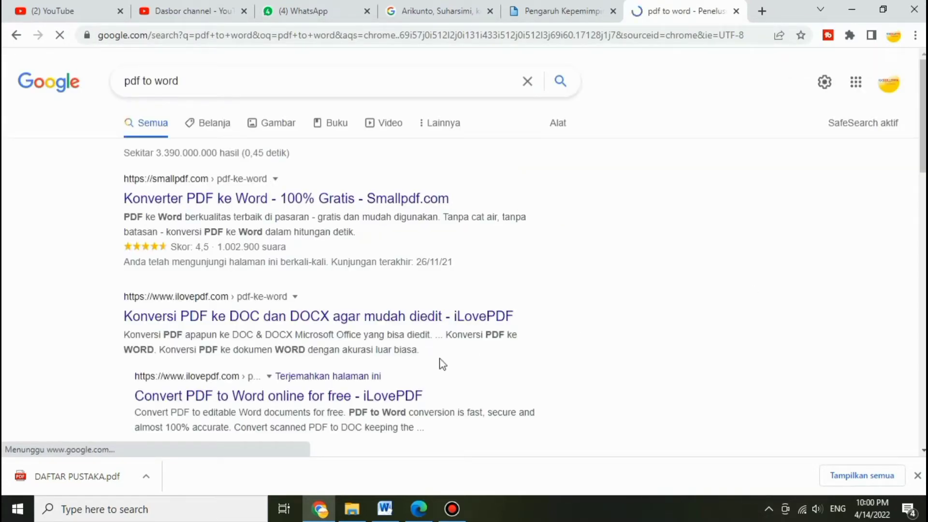
Step: Open Smallpdf's PDF to Word converter and upload 05.2 bab 2.pdf from the DATAKU PROPOSAL folder
left_click(224, 206)
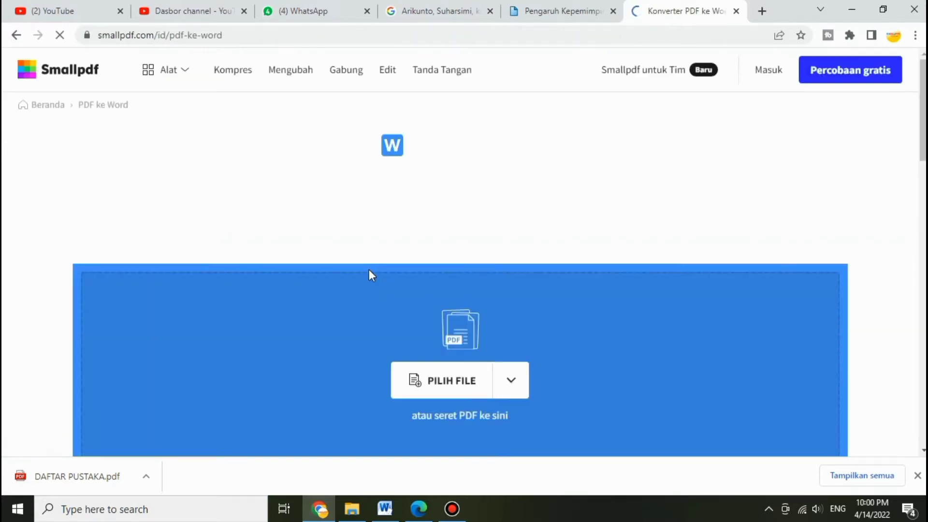
left_click(431, 384)
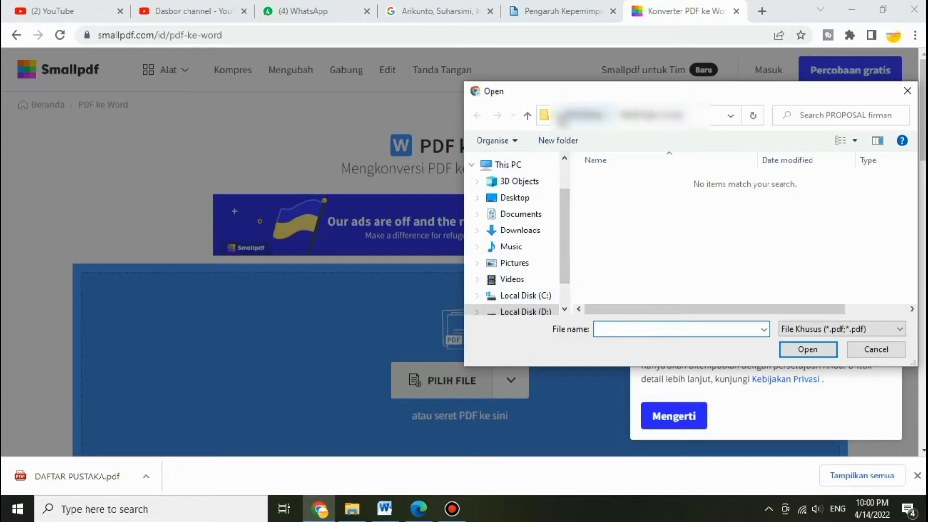
left_click(556, 115)
left_click(556, 135)
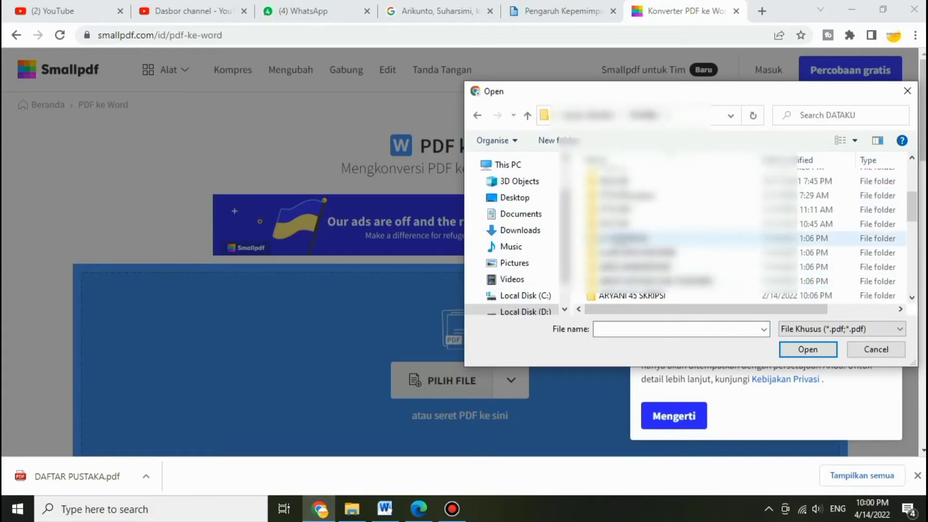
scroll(661, 223, "down", 3)
scroll(661, 223, "down", 3)
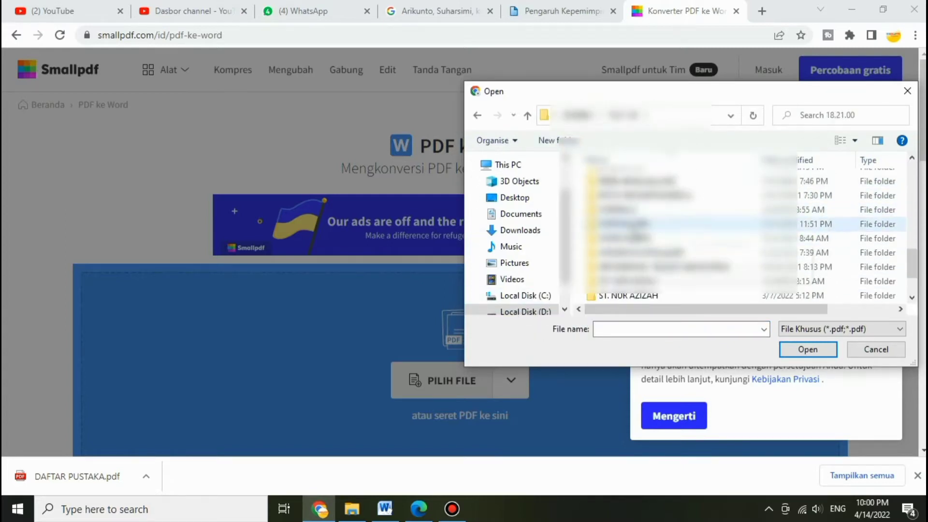
double_click(635, 227)
double_click(699, 203)
double_click(618, 203)
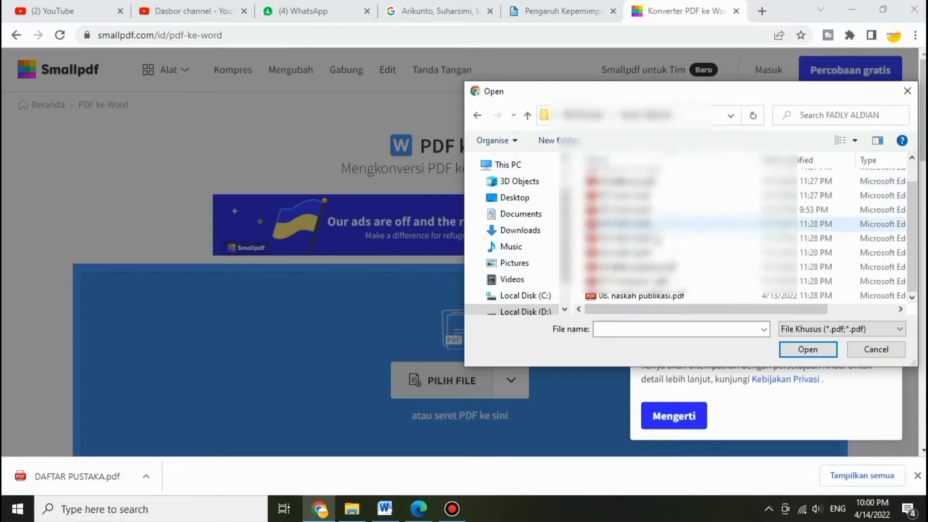
left_click(623, 210)
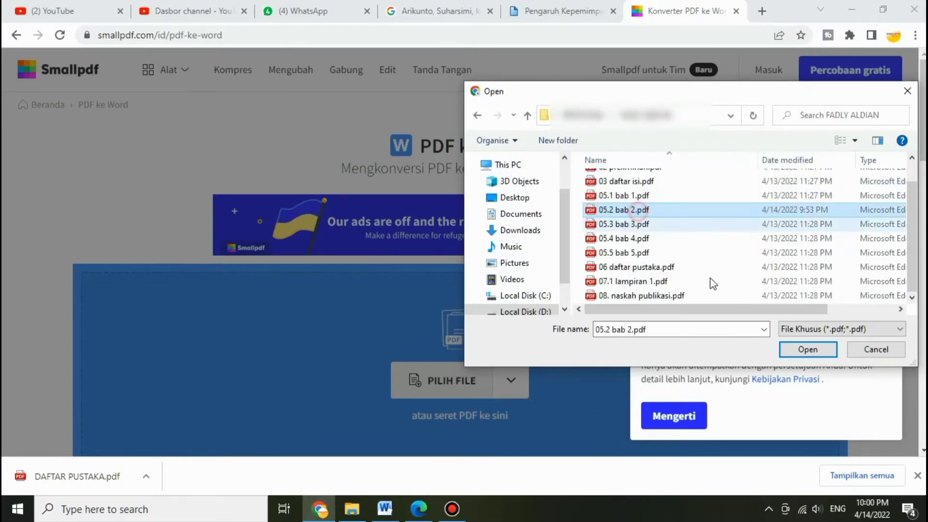
left_click(803, 348)
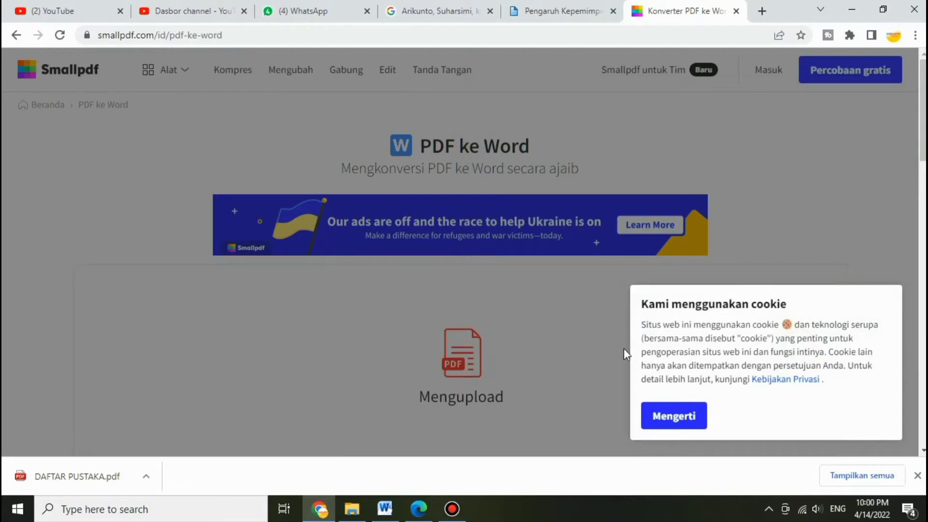
Step: Accept the cookie notice and convert the PDF with the standard Konversikan ke Word option
left_click(698, 426)
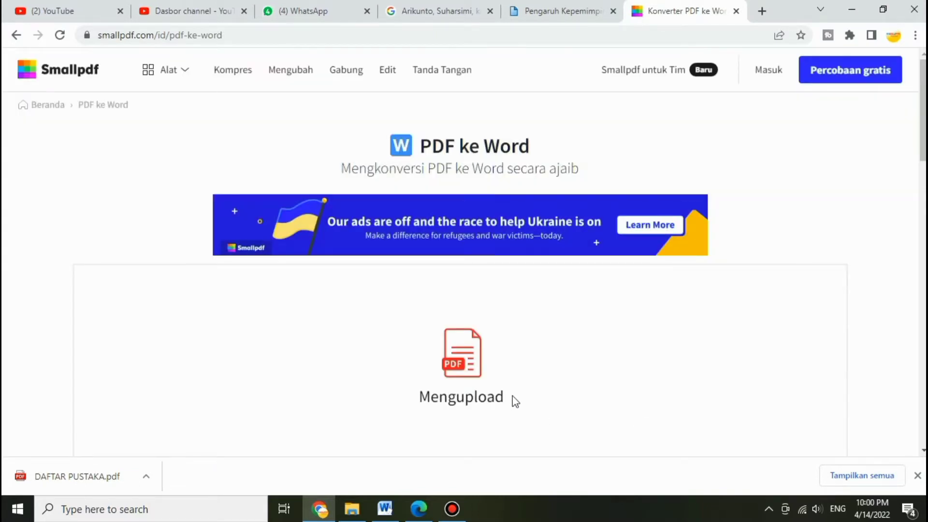
scroll(515, 392, "down", 3)
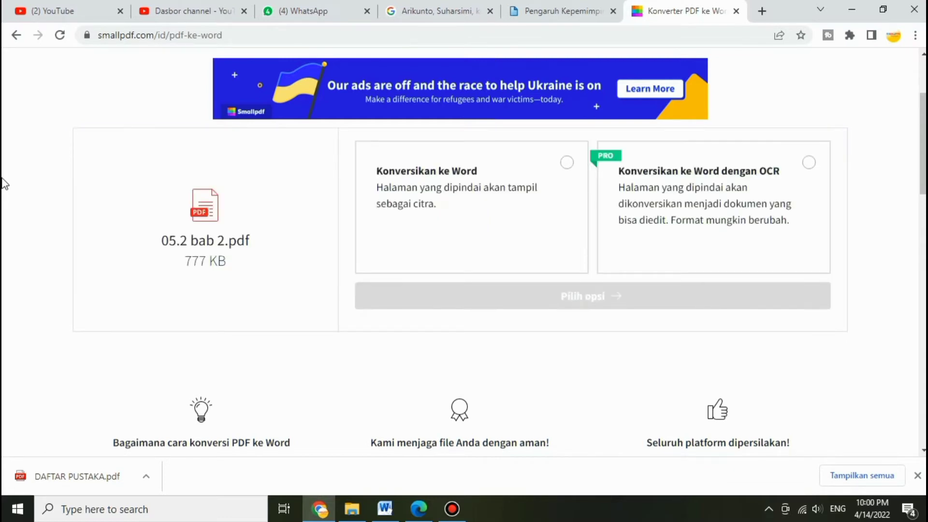
left_click(567, 162)
left_click(501, 297)
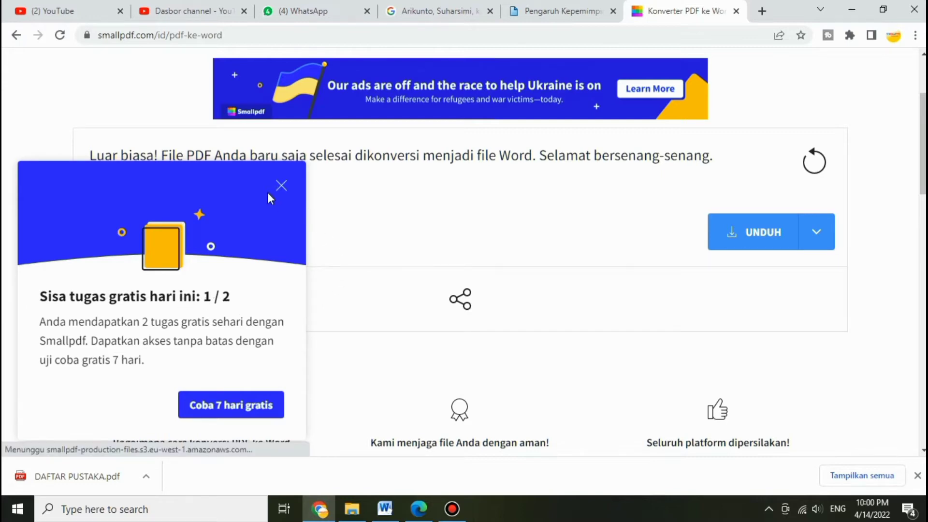
Step: Save 05.2 bab 2-dikonversi.docx to the computer and launch it from the download bar
left_click(281, 185)
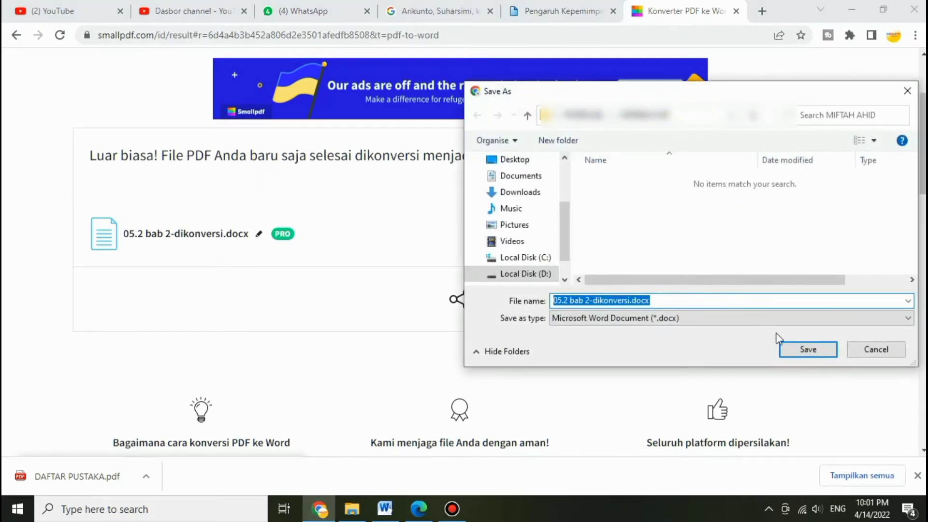
left_click(799, 349)
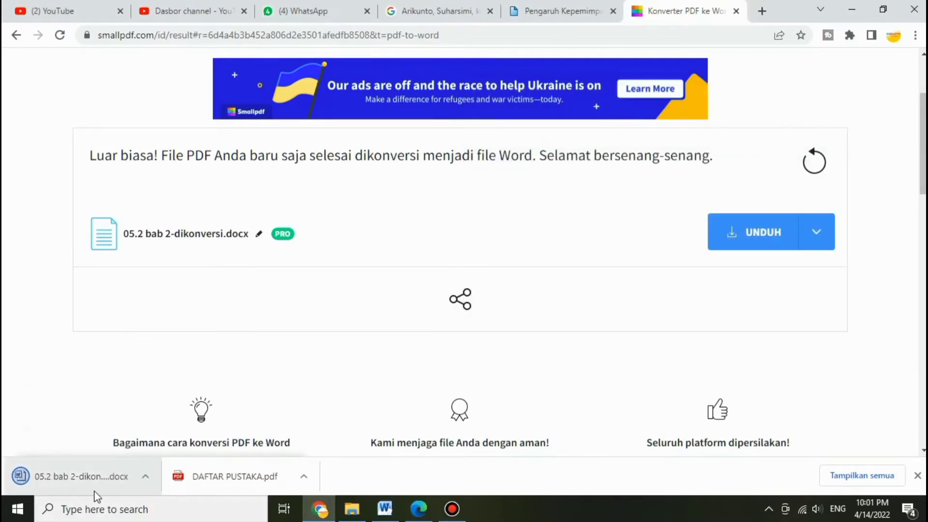
left_click(94, 481)
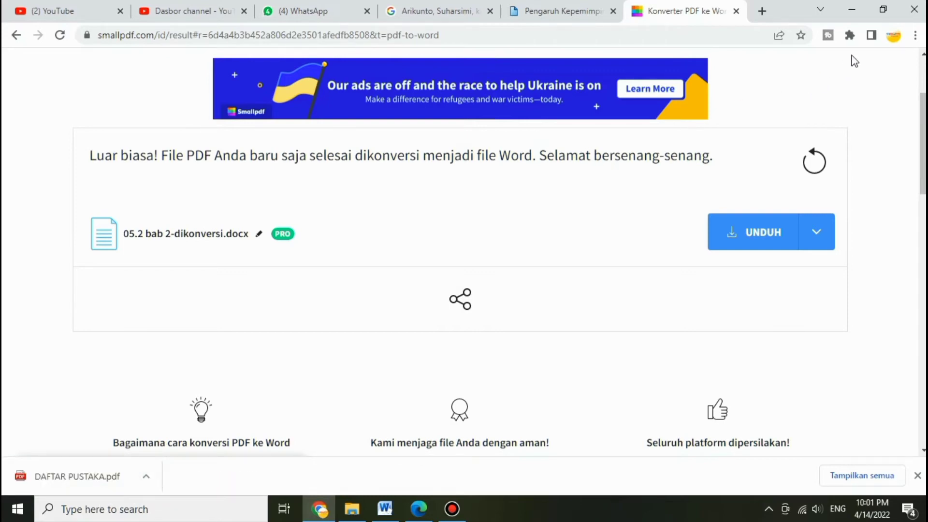
Step: Minimize Chrome, File Explorer and Edge, maximize Word and enable editing on the docx
left_click(854, 11)
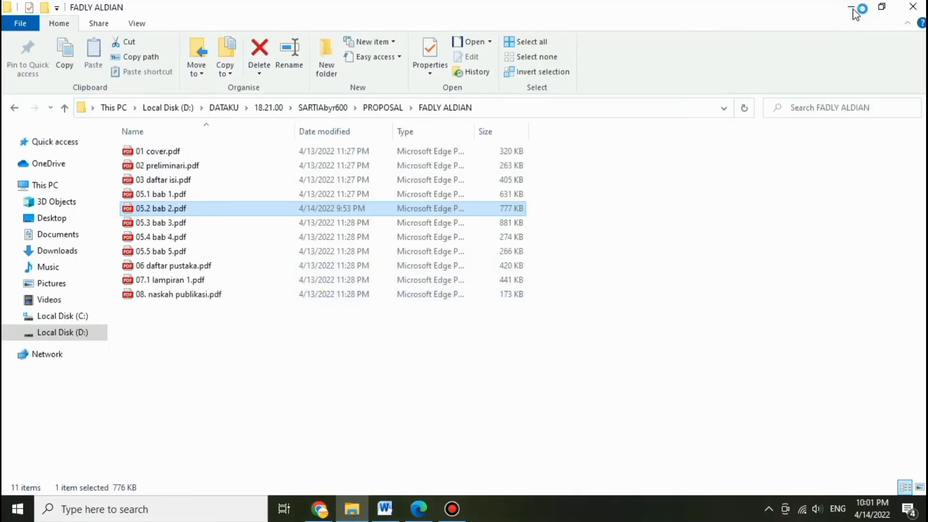
left_click(854, 11)
left_click(853, 8)
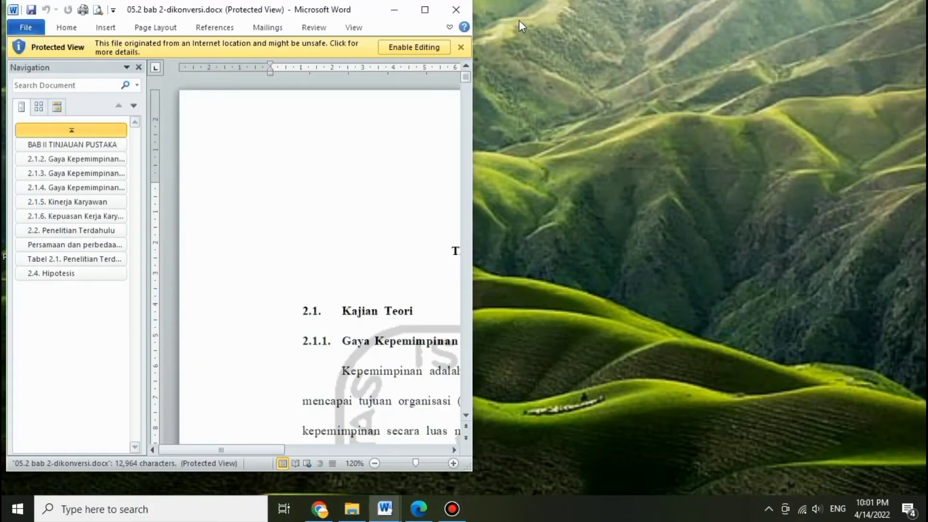
left_click(425, 10)
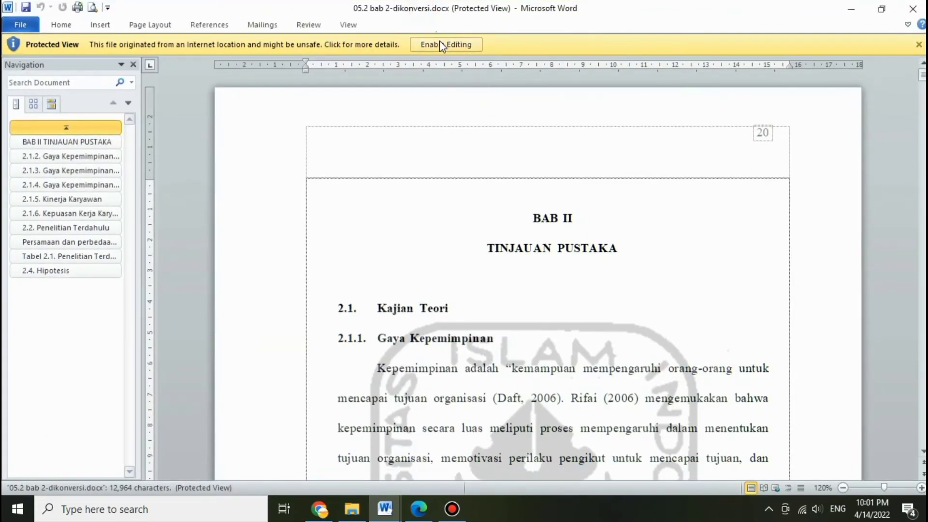
left_click(439, 42)
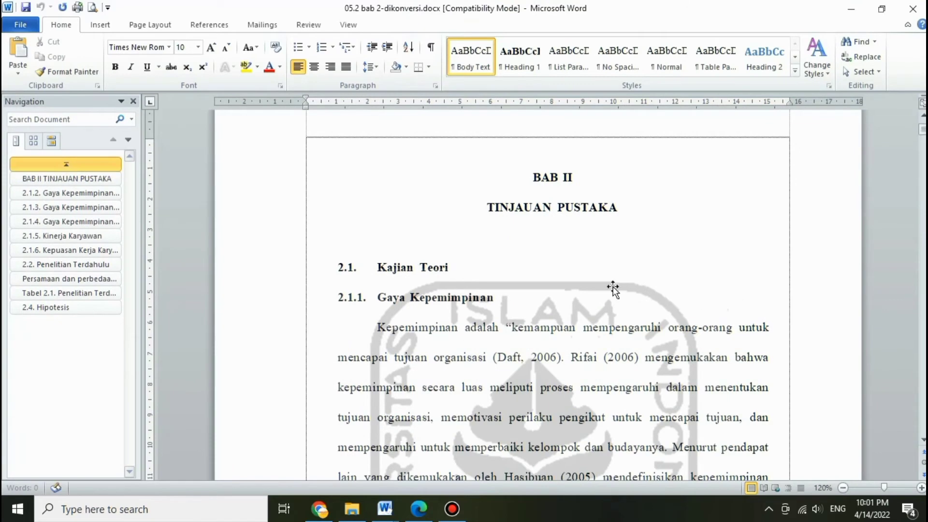
Step: Zoom the converted chapter to 100% and read through its opening sections from 2.1.1
scroll(575, 286, "down", 1)
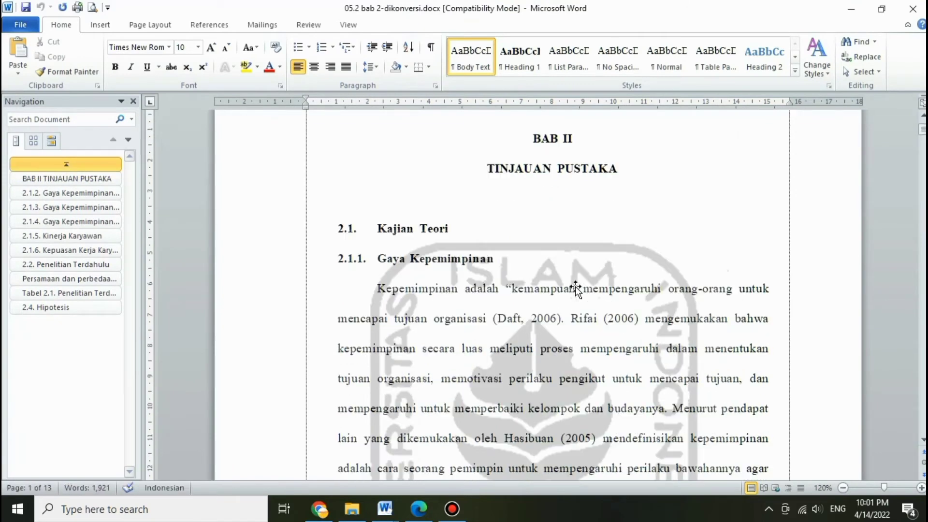
scroll(575, 286, "up", 1)
scroll(575, 286, "up", 1)
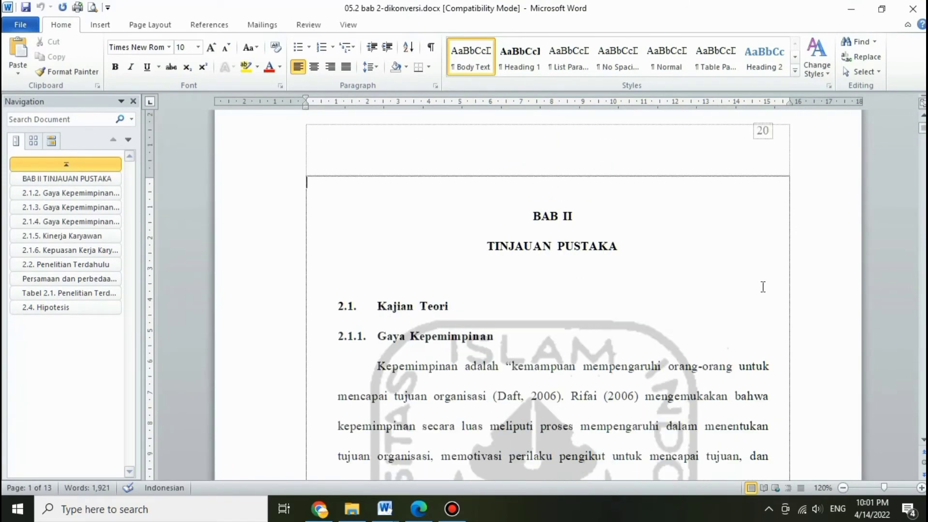
key("super")
key("super")
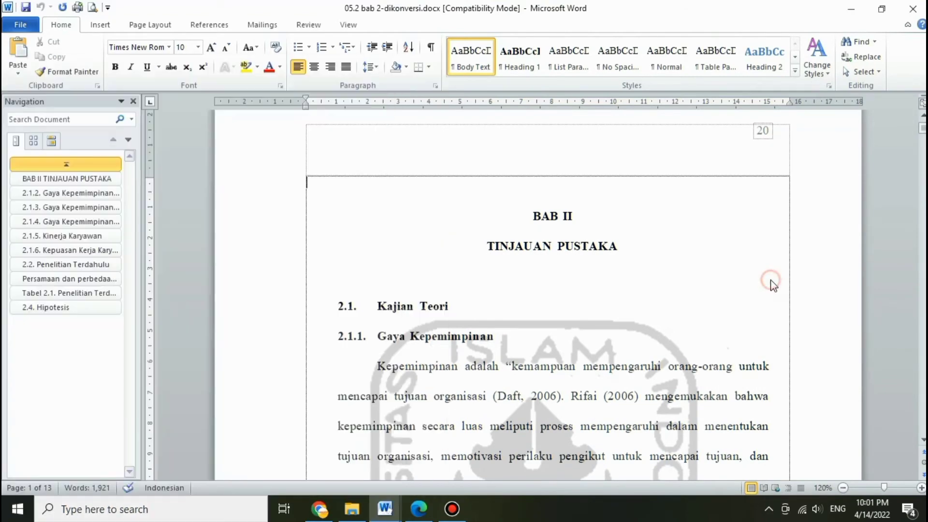
scroll(772, 280, "down", 1, "ctrl")
scroll(772, 281, "down", 1, "ctrl")
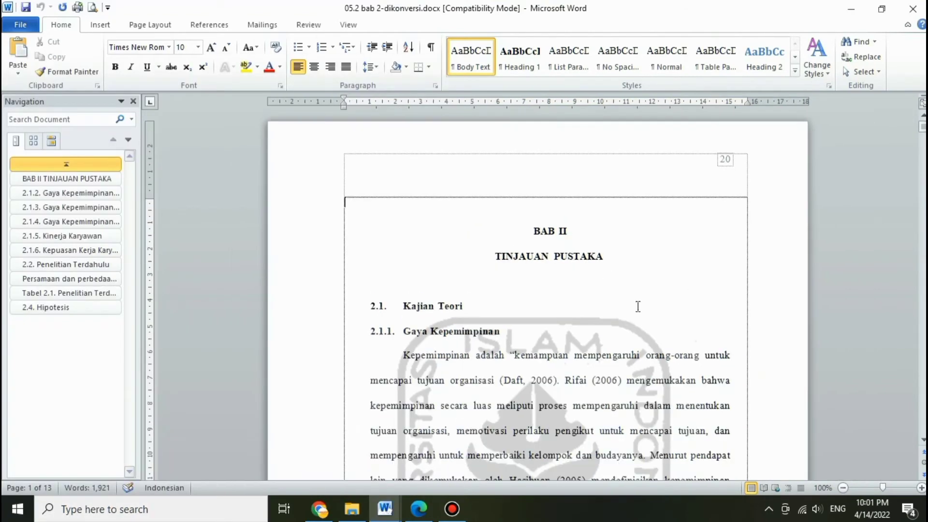
left_click(601, 336)
scroll(846, 333, "down", 3)
scroll(848, 332, "down", 2)
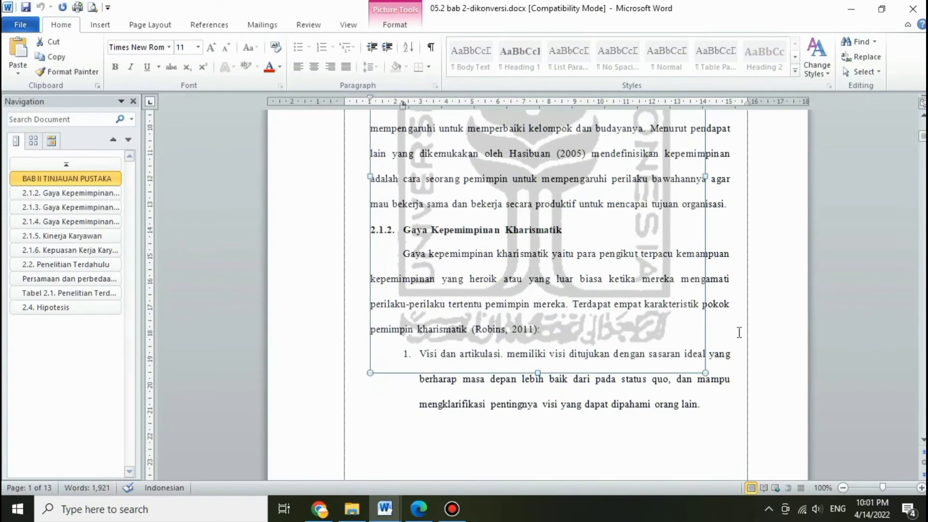
scroll(742, 321, "down", 2)
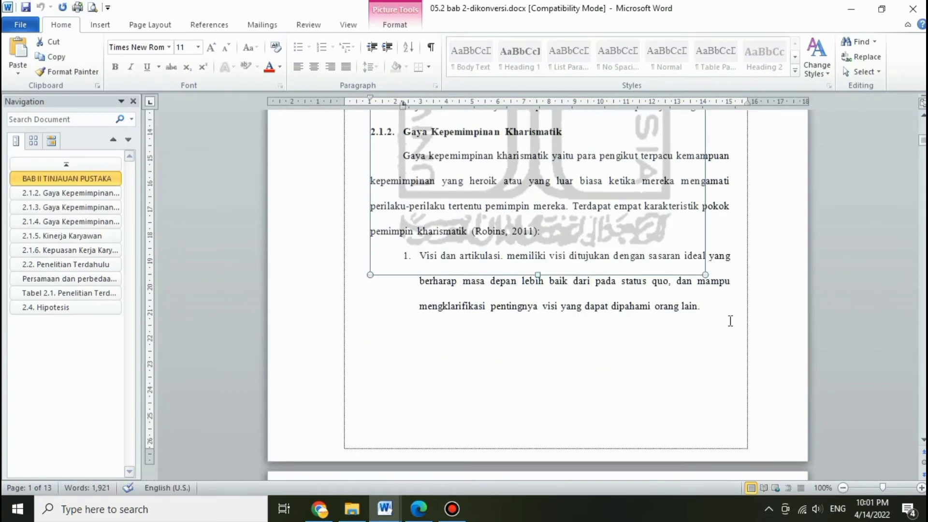
left_click(729, 319)
scroll(629, 329, "down", 2)
scroll(573, 363, "down", 5)
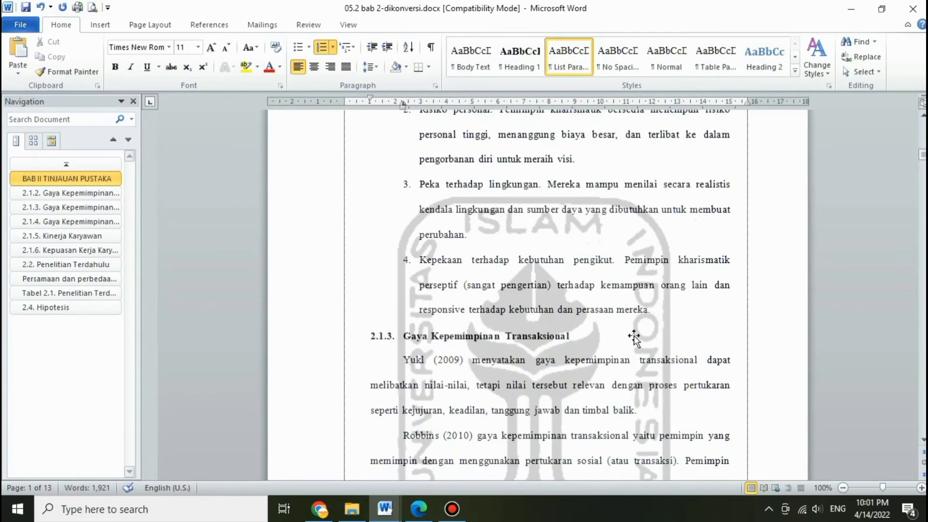
Step: Continue reading down to the transformational leadership section 2.1.4
left_click(635, 338)
key("Escape")
scroll(638, 339, "down", 5)
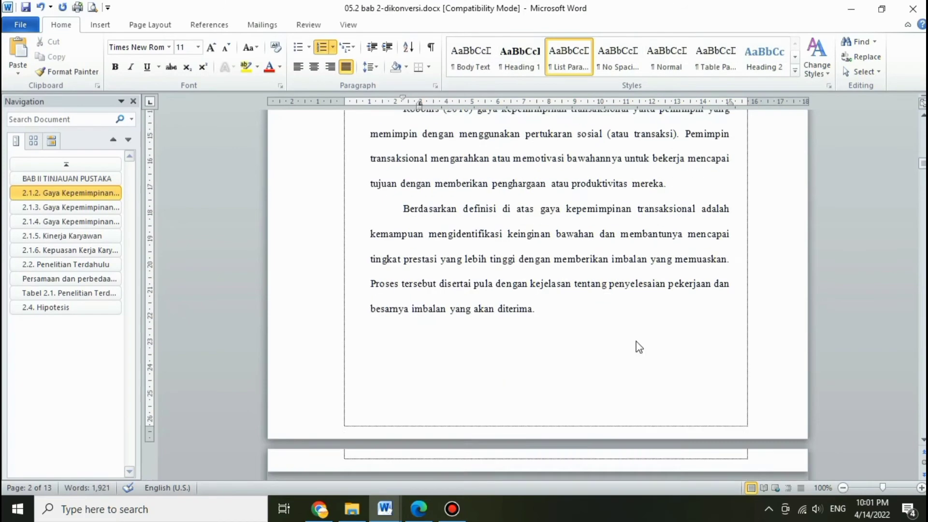
scroll(633, 328, "down", 5)
scroll(627, 319, "down", 3)
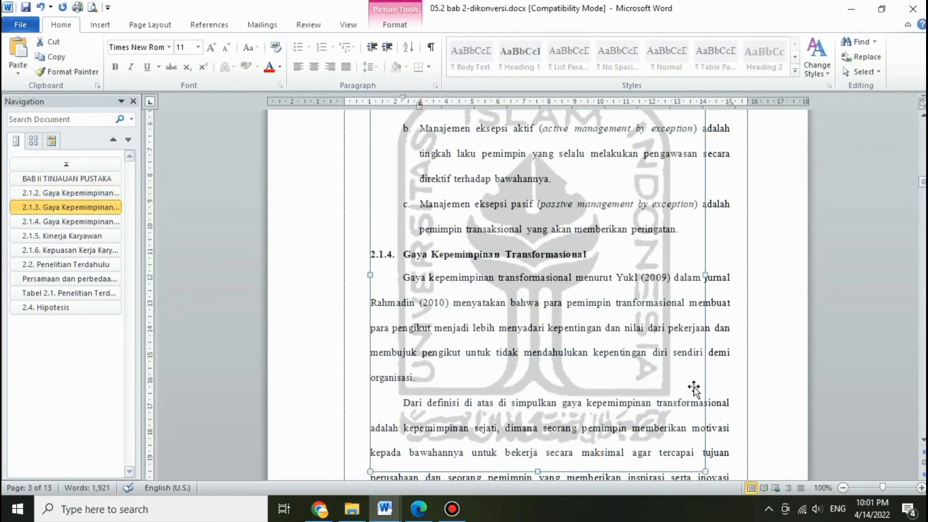
left_click(687, 387)
scroll(623, 377, "down", 5)
scroll(624, 377, "down", 5)
scroll(609, 358, "down", 5)
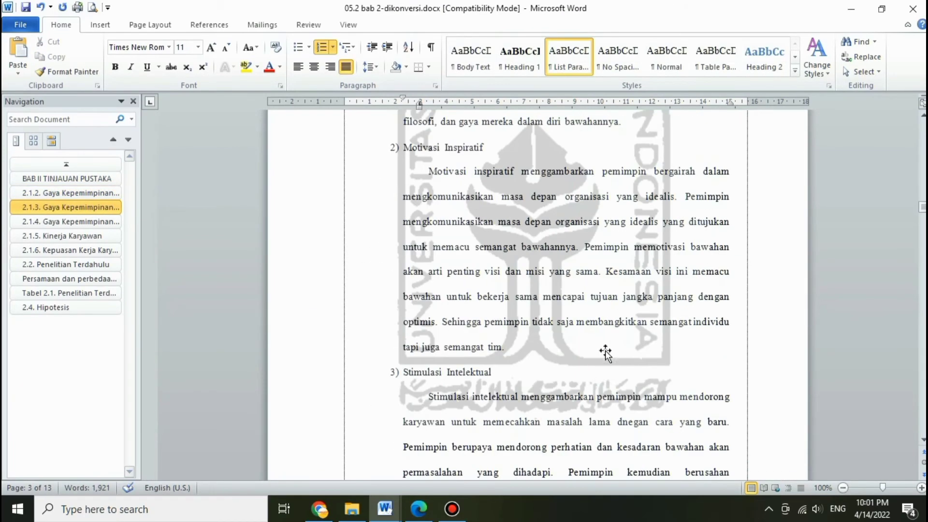
left_click(618, 370)
scroll(618, 367, "down", 4)
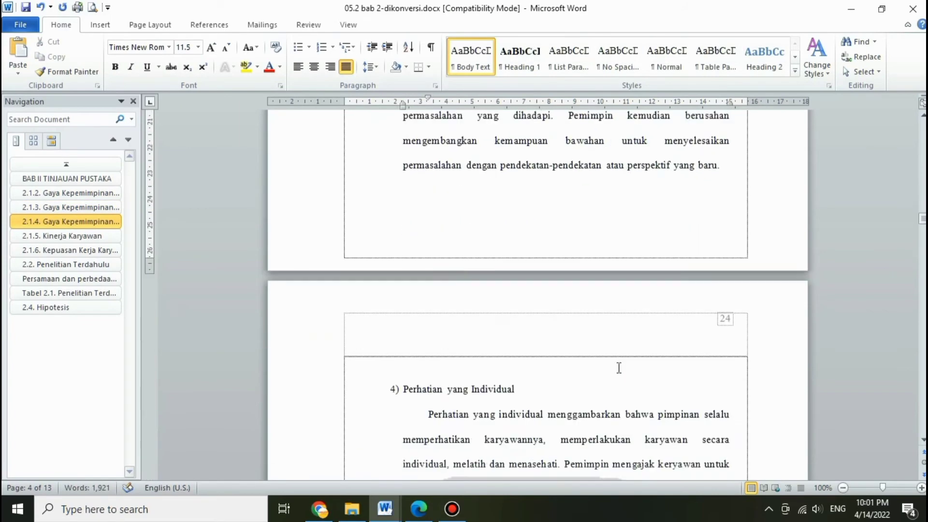
scroll(617, 367, "down", 3)
Step: Read through section 2.1.5 Kinerja Karyawan
scroll(628, 363, "down", 3)
scroll(643, 329, "up", 3)
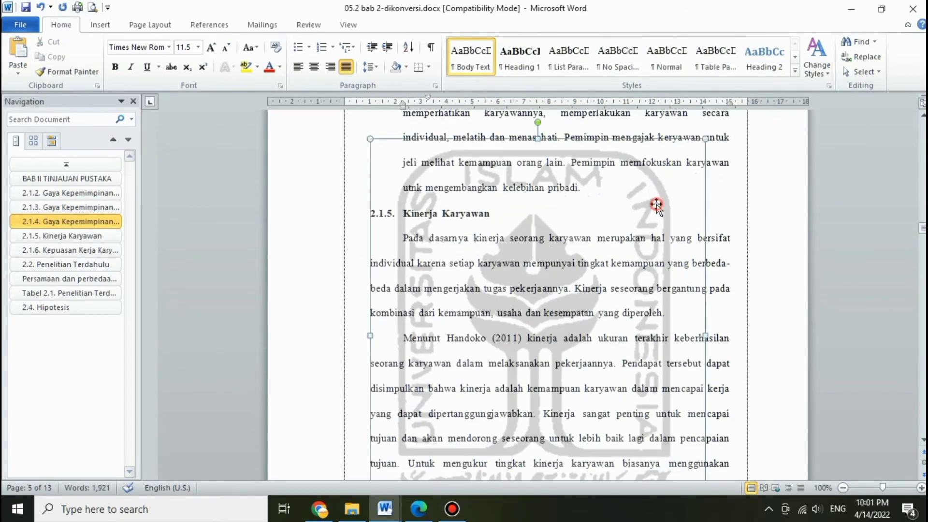
left_click(657, 220)
scroll(660, 251, "down", 5)
scroll(659, 280, "down", 5)
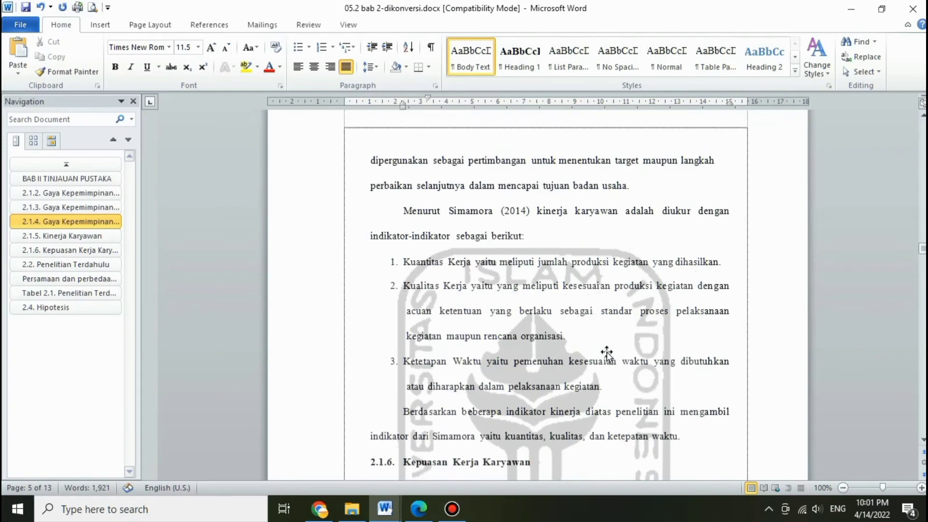
scroll(662, 305, "down", 3)
left_click(666, 261)
scroll(667, 290, "up", 3)
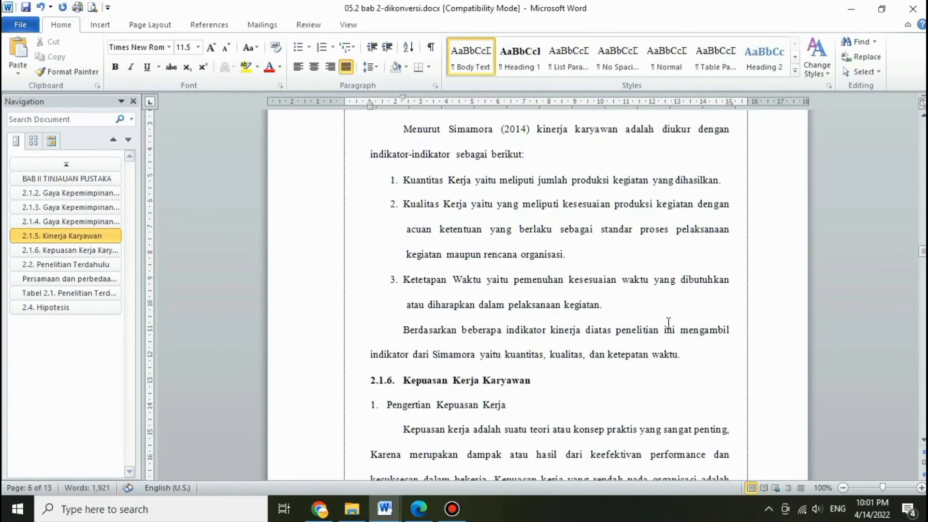
scroll(667, 324, "down", 10)
scroll(664, 314, "down", 5)
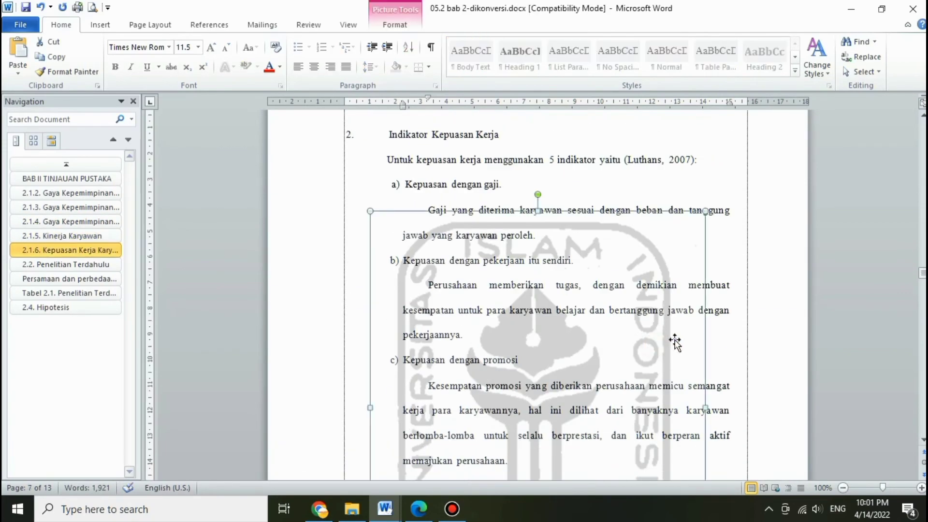
scroll(672, 336, "down", 5)
scroll(653, 341, "down", 10)
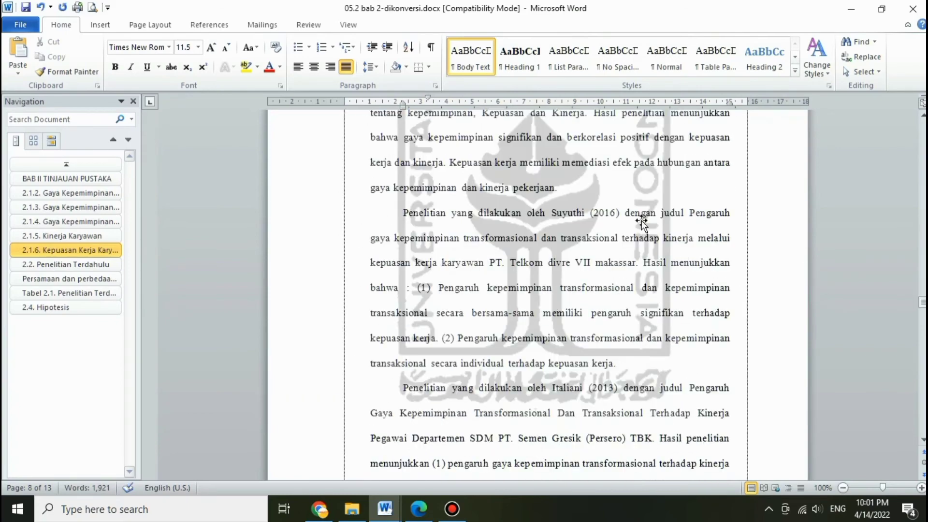
left_click(669, 179)
left_click(643, 223)
Step: Read on past Table 2.1 and the Kerangka Pemikiran diagram
scroll(643, 228, "up", 3)
scroll(640, 242, "down", 5)
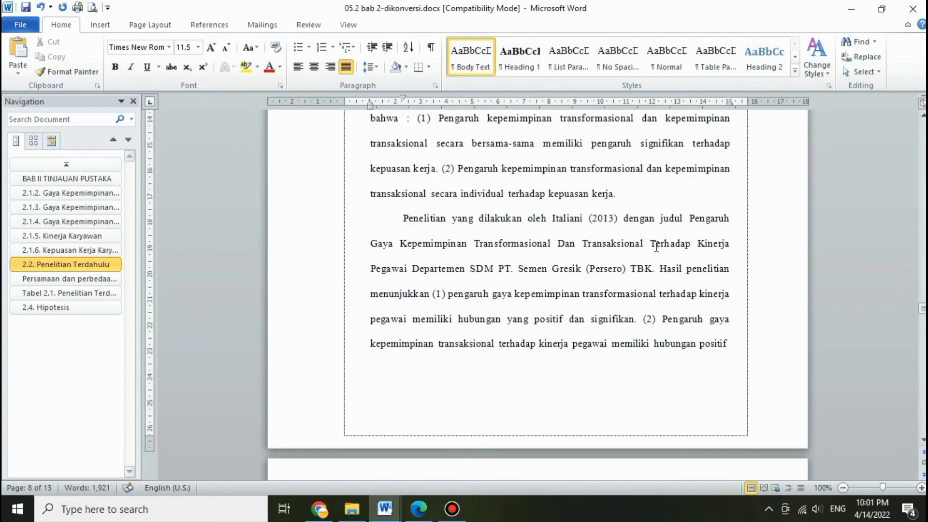
scroll(640, 251, "down", 5)
scroll(637, 253, "down", 3)
scroll(637, 253, "down", 3)
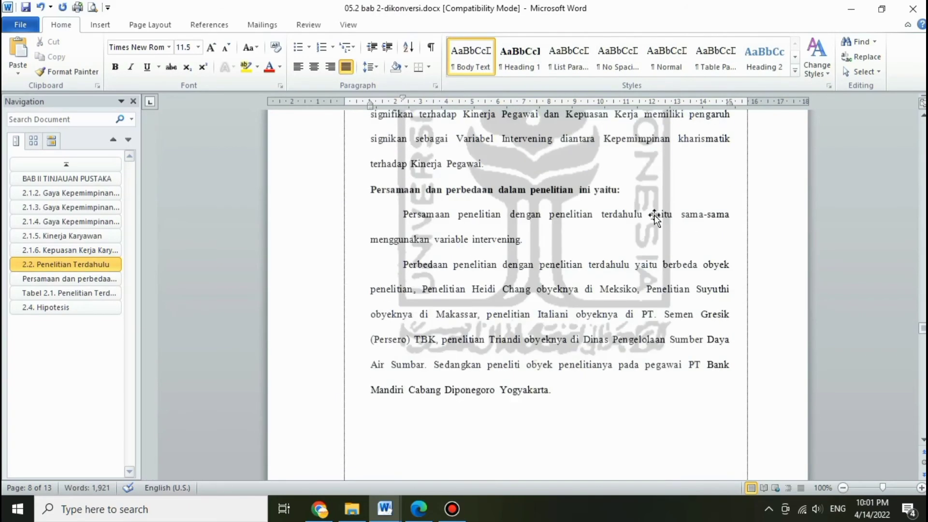
left_click(660, 180)
scroll(660, 180, "up", 4)
scroll(649, 249, "down", 5)
scroll(643, 242, "down", 8)
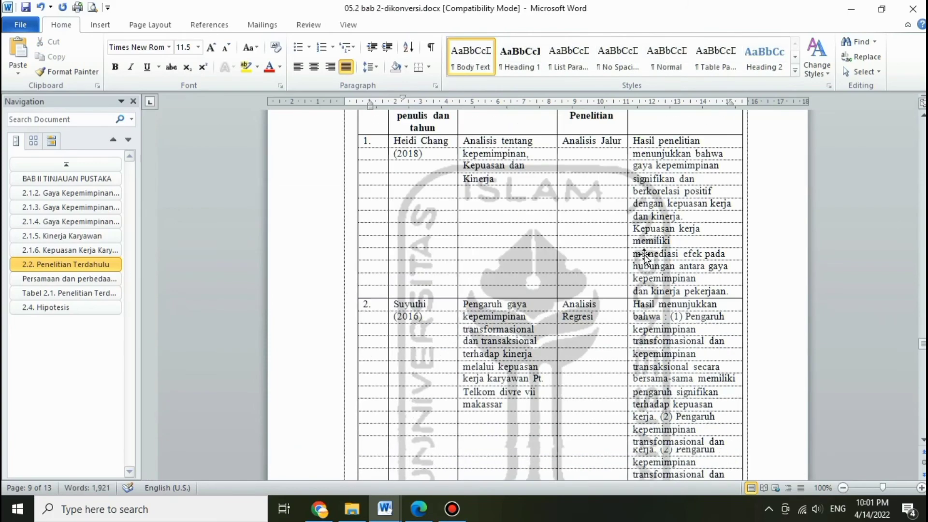
scroll(637, 232, "up", 2)
scroll(637, 231, "up", 1)
left_click(578, 266)
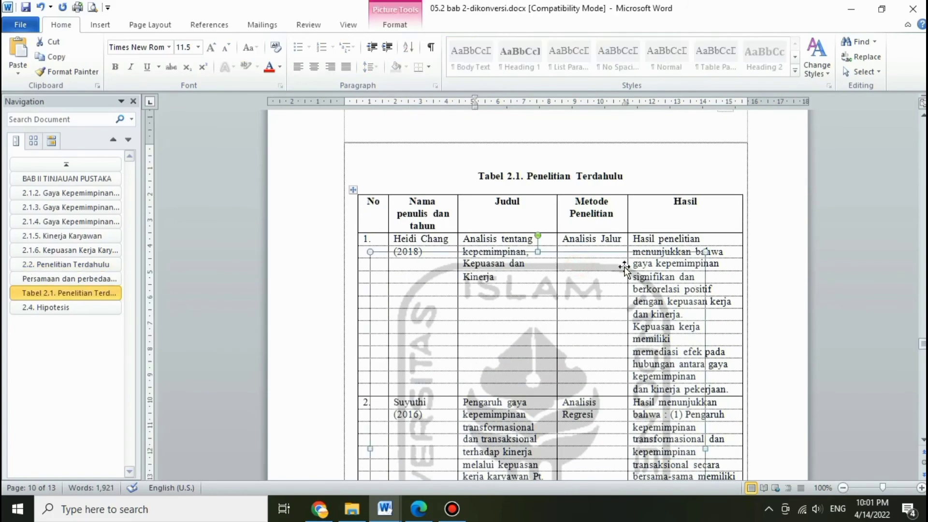
left_click(624, 271)
scroll(623, 271, "down", 1)
scroll(614, 278, "down", 5)
scroll(607, 283, "down", 4)
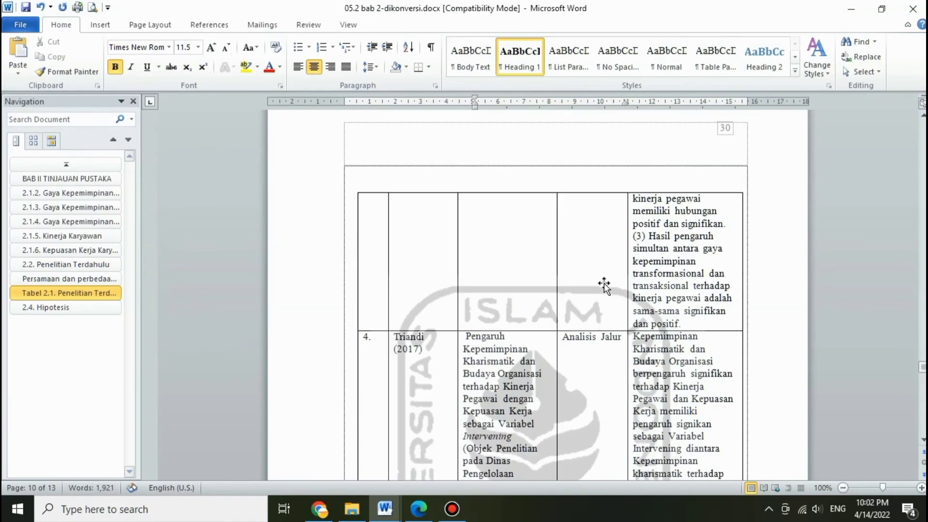
scroll(599, 285, "down", 2)
left_click(595, 281)
Step: Read through the hypotheses list until hypothesis 10 on page 13 is visible
scroll(592, 283, "down", 4)
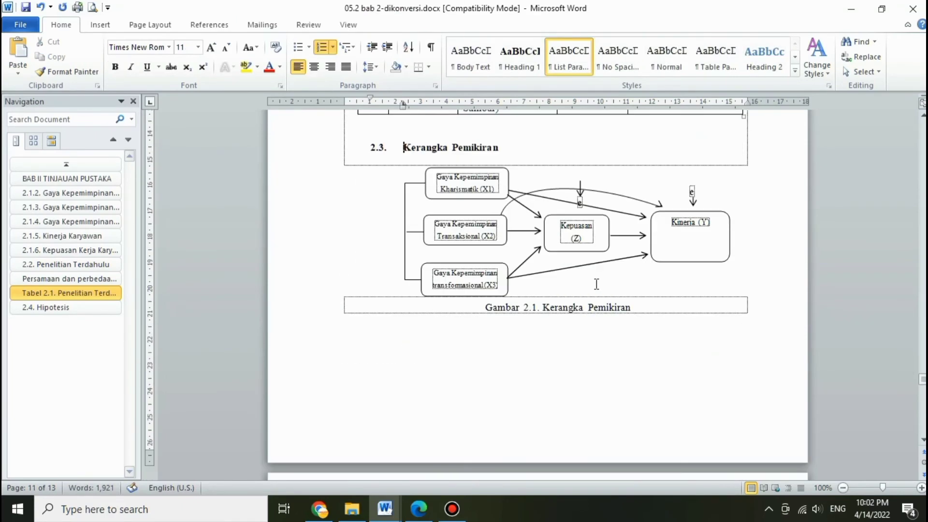
scroll(589, 285, "down", 4)
scroll(584, 285, "down", 4)
scroll(570, 270, "down", 2)
left_click(551, 253)
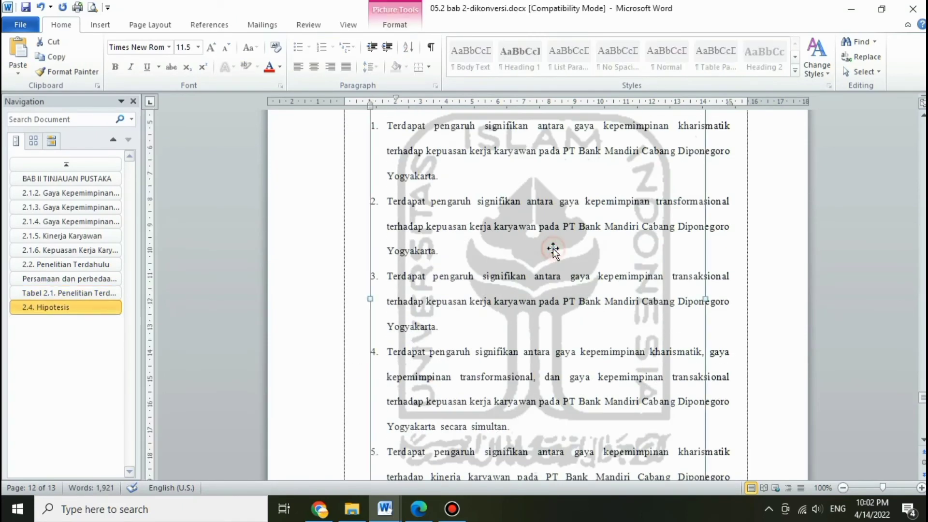
scroll(553, 252, "up", 2)
left_click(556, 252)
scroll(558, 269, "down", 6)
scroll(558, 269, "down", 10)
scroll(551, 309, "down", 5)
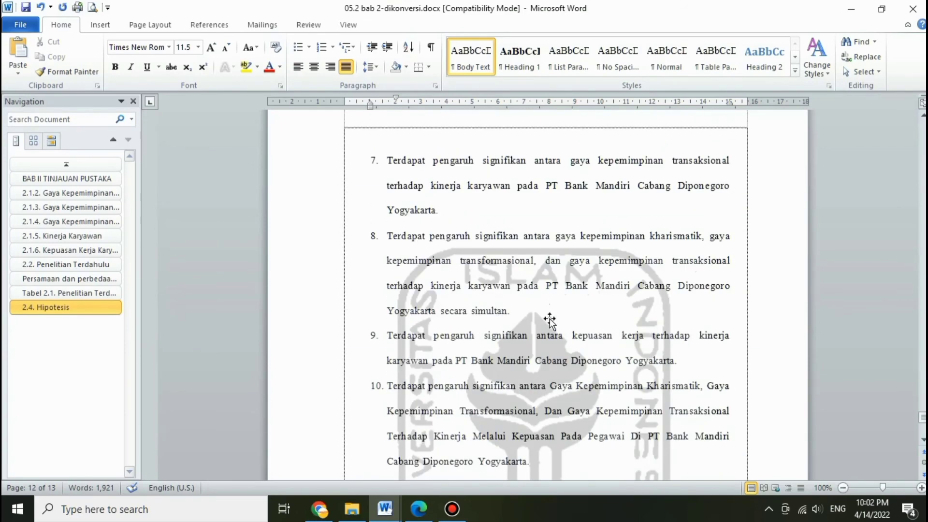
left_click(587, 312)
scroll(587, 312, "down", 3)
scroll(745, 363, "down", 5)
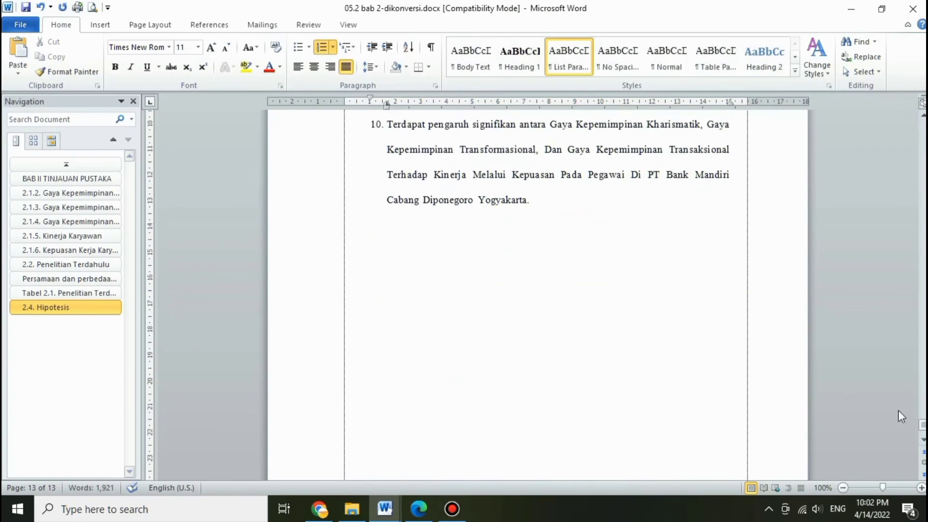
Step: Jump back to page 1, showing BAB II, 2.1 Kajian Teori and 2.1.2 Gaya Kepemimpinan Kharismatik
left_click_drag(910, 421, 922, 128)
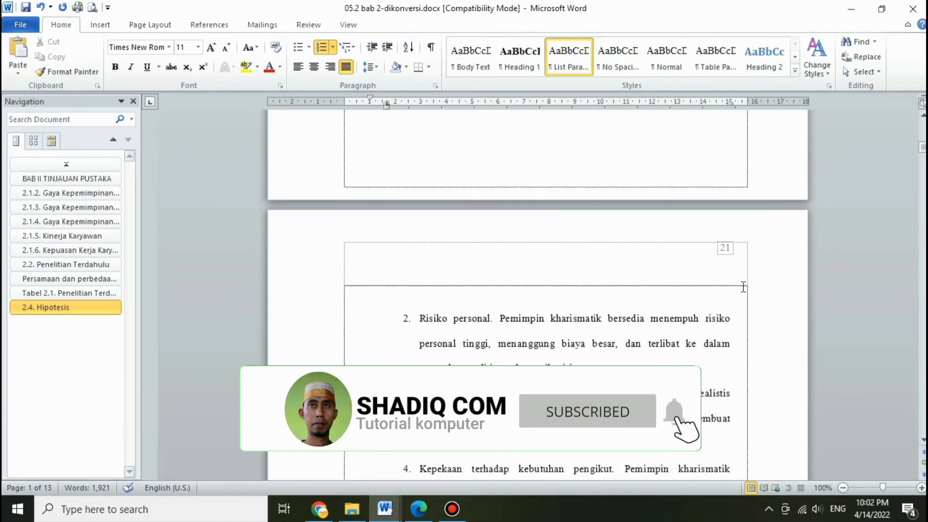
scroll(720, 305, "up", 3)
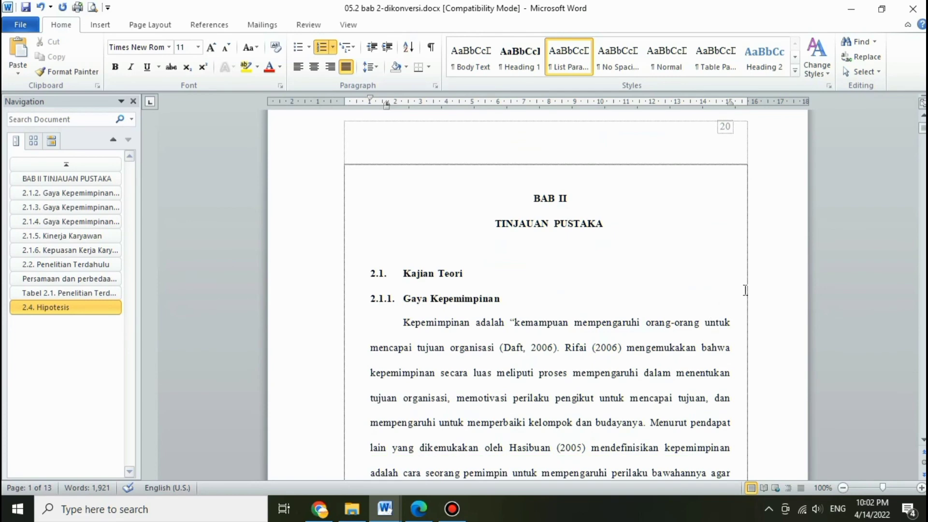
scroll(745, 290, "up", 1)
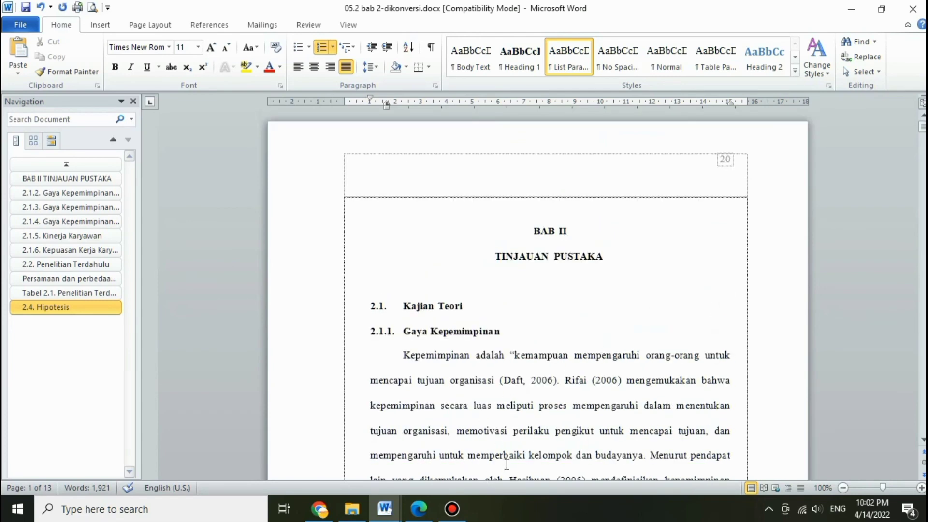
scroll(545, 446, "down", 5)
scroll(641, 400, "down", 1)
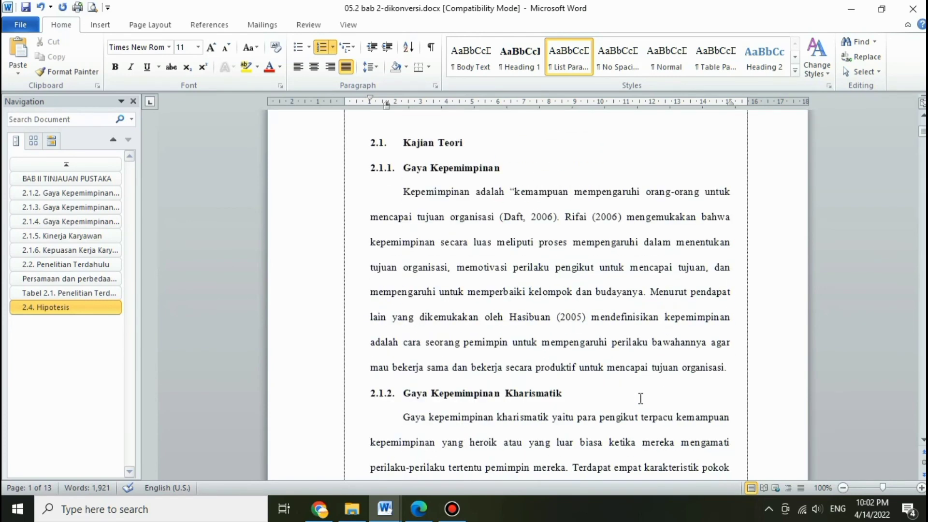